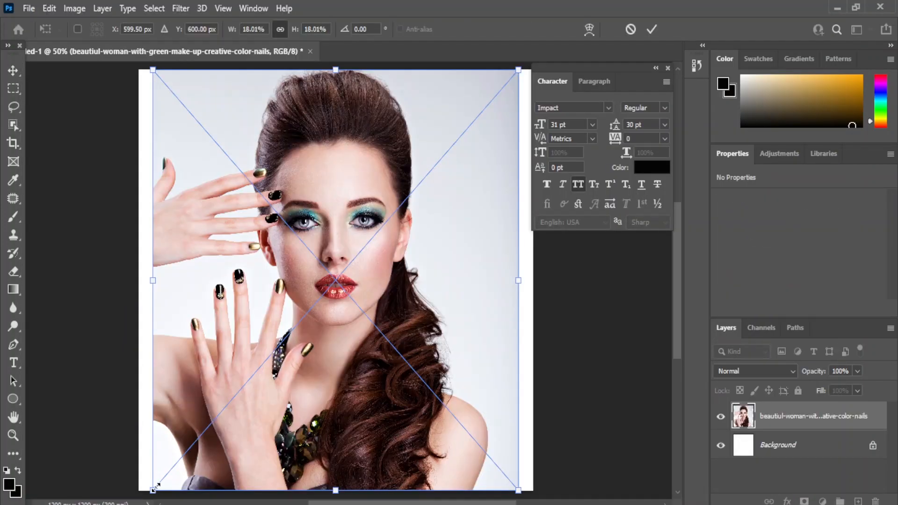
- Enlarge the placed portrait proportionally and reposition it so it covers the whole canvas, committing the transform
{"action": "left_click_drag", "start_coordinate": [155, 489], "coordinate": [117, 498]}
{"action": "left_click_drag", "start_coordinate": [399, 274], "coordinate": [399, 322]}
{"action": "left_click_drag", "start_coordinate": [518, 110], "coordinate": [573, 72]}
{"action": "left_click_drag", "start_coordinate": [417, 335], "coordinate": [424, 210]}
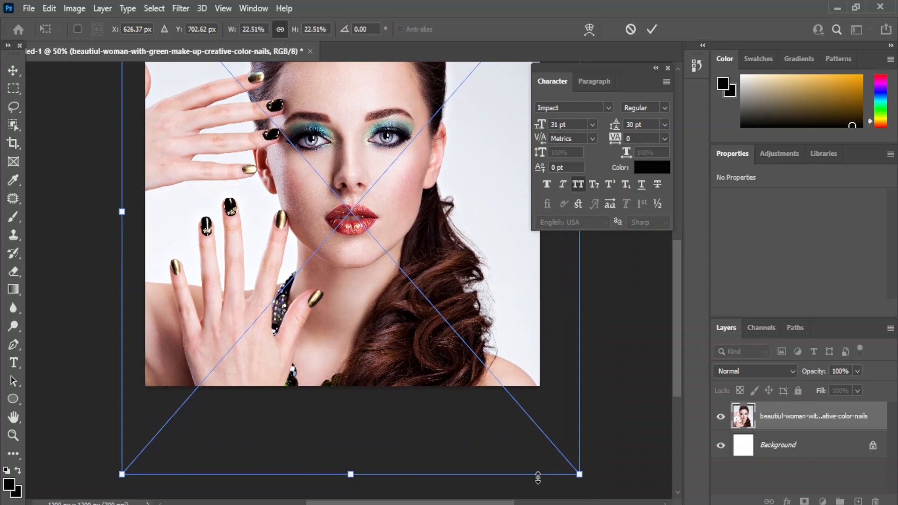
{"action": "left_click_drag", "start_coordinate": [579, 474], "coordinate": [574, 466]}
{"action": "left_click_drag", "start_coordinate": [112, 468], "coordinate": [131, 422]}
{"action": "left_click_drag", "start_coordinate": [377, 168], "coordinate": [350, 292]}
{"action": "left_click", "coordinate": [12, 71]}
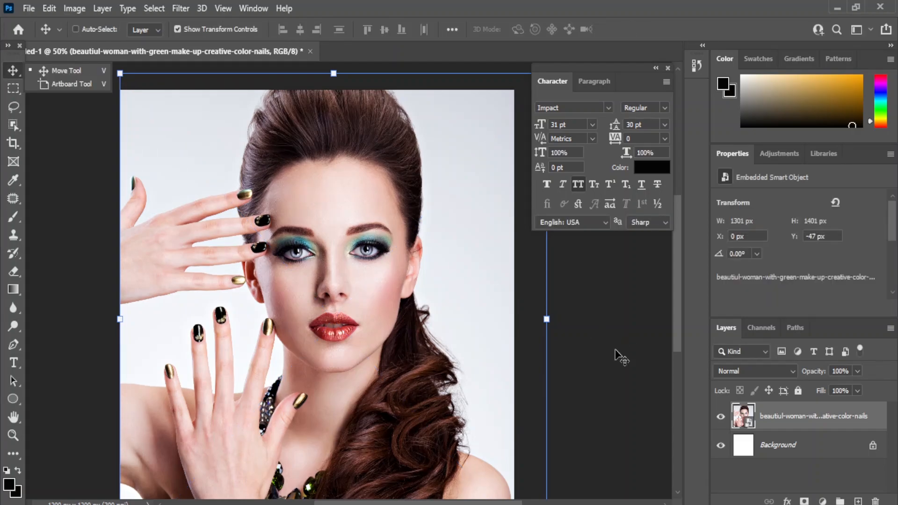
- Draw a near-white rectangle about 611 × 1218 px on a new layer, covering the right half of the portrait
{"action": "left_click", "coordinate": [859, 501]}
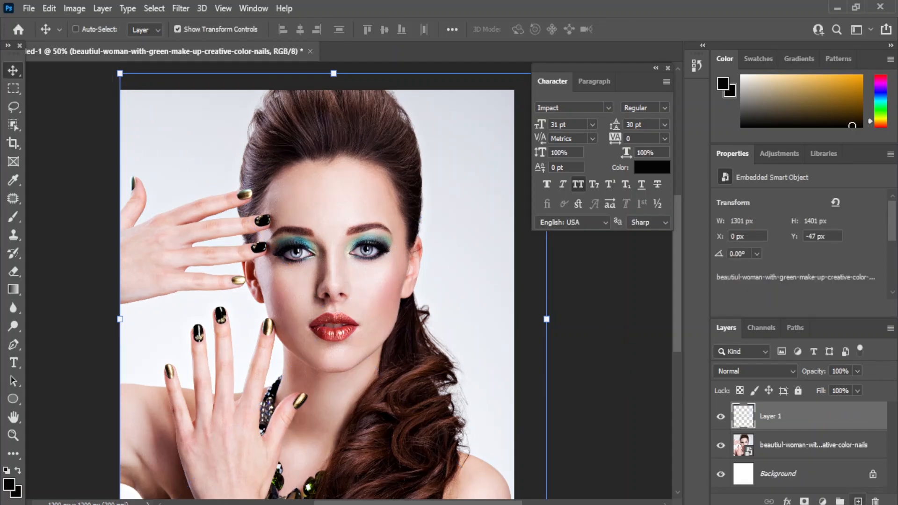
{"action": "right_click", "coordinate": [19, 399]}
{"action": "left_click", "coordinate": [61, 399]}
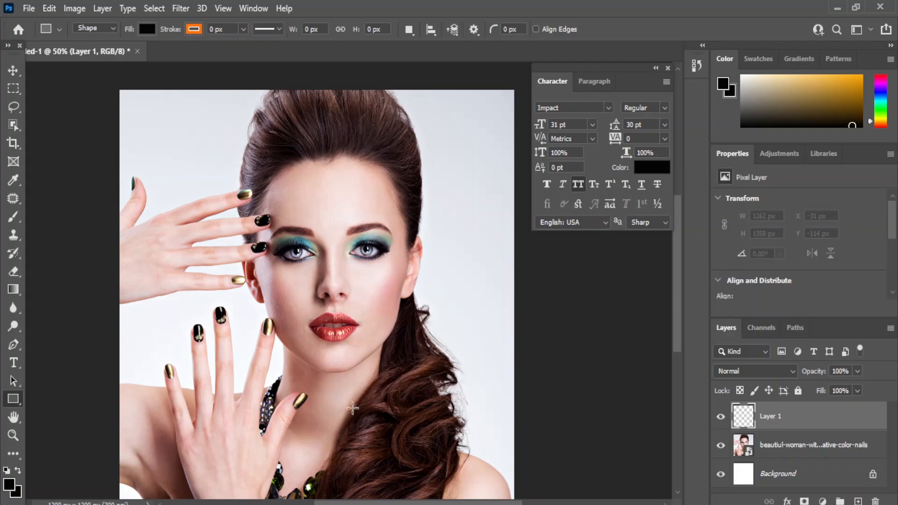
{"action": "left_click", "coordinate": [8, 485]}
{"action": "left_click", "coordinate": [378, 270]}
{"action": "left_click", "coordinate": [672, 260]}
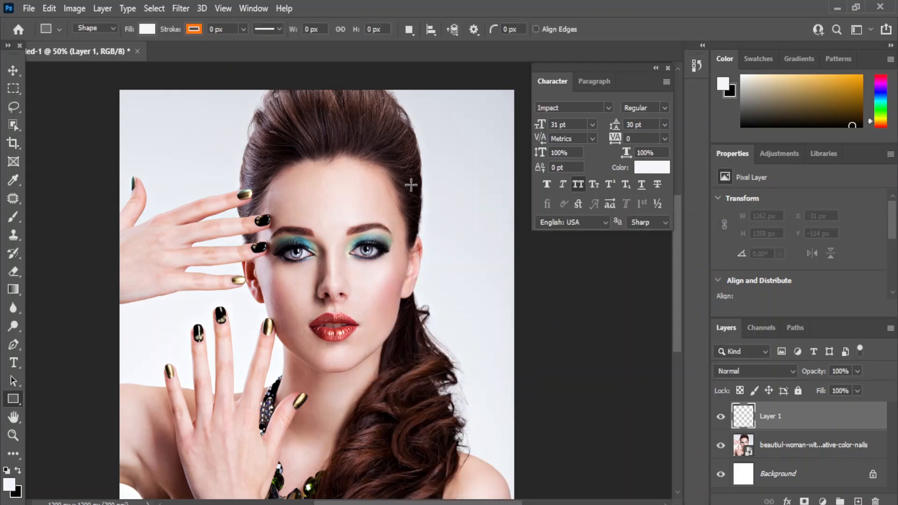
{"action": "left_click", "coordinate": [328, 87]}
{"action": "key", "text": "Escape"}
{"action": "left_click_drag", "start_coordinate": [318, 89], "coordinate": [518, 494]}
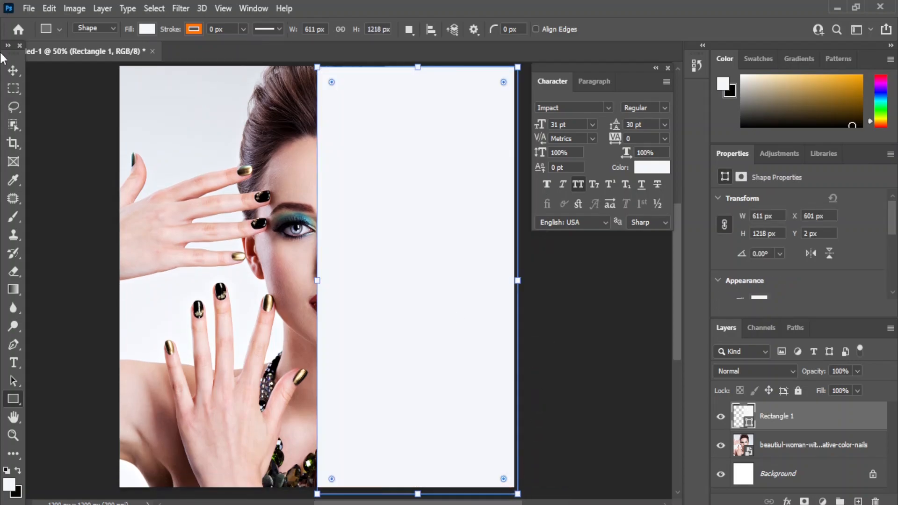
- Nudge the rectangle 10 px up and 40 px to the right
{"action": "key", "text": "v"}
{"action": "key", "text": "Up"}
{"action": "key", "text": "Up"}
{"action": "key", "text": "Up"}
{"action": "key", "text": "Up"}
{"action": "key", "text": "Up"}
{"action": "key", "text": "Up"}
{"action": "key", "text": "Up"}
{"action": "key", "text": "Up"}
{"action": "key", "text": "Up"}
{"action": "key", "text": "Up"}
{"action": "key", "text": "shift+Right"}
{"action": "key", "text": "shift+Right"}
{"action": "key", "text": "shift+Right"}
{"action": "key", "text": "shift+Right"}
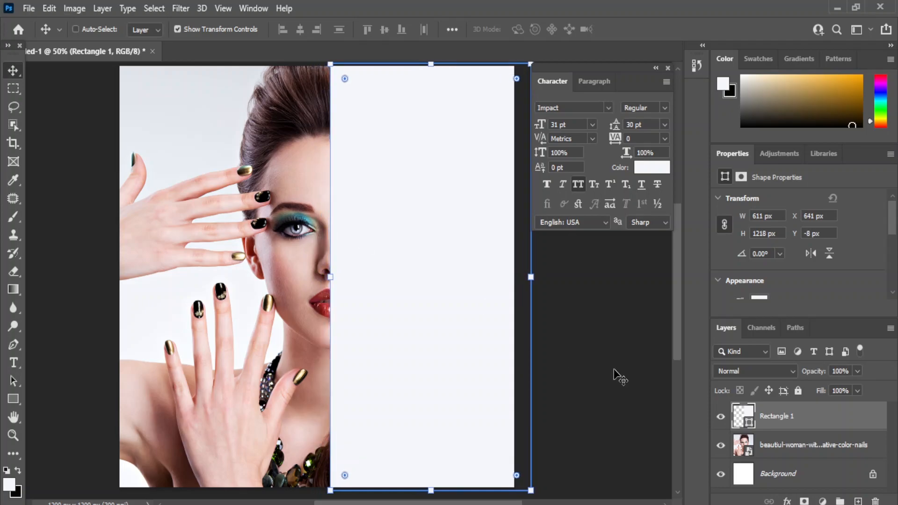
- Add a black Impact 31 pt horizontal text reading "HOW TO MAKE YOUR FACE GLOW" over the portrait
{"action": "left_click", "coordinate": [17, 471]}
{"action": "left_click", "coordinate": [13, 363]}
{"action": "left_click", "coordinate": [29, 365]}
{"action": "left_click", "coordinate": [211, 248]}
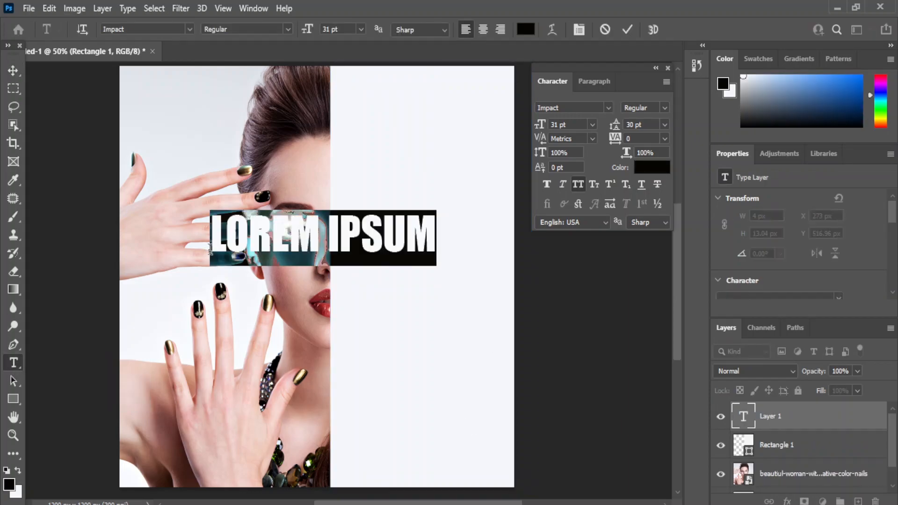
{"action": "type", "text": "HOW TO MAKE"}
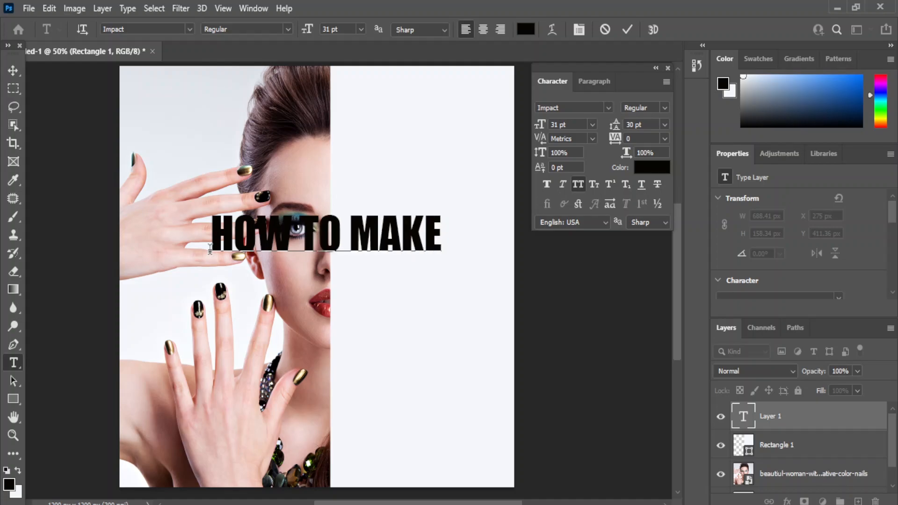
{"action": "type", "text": " YO"}
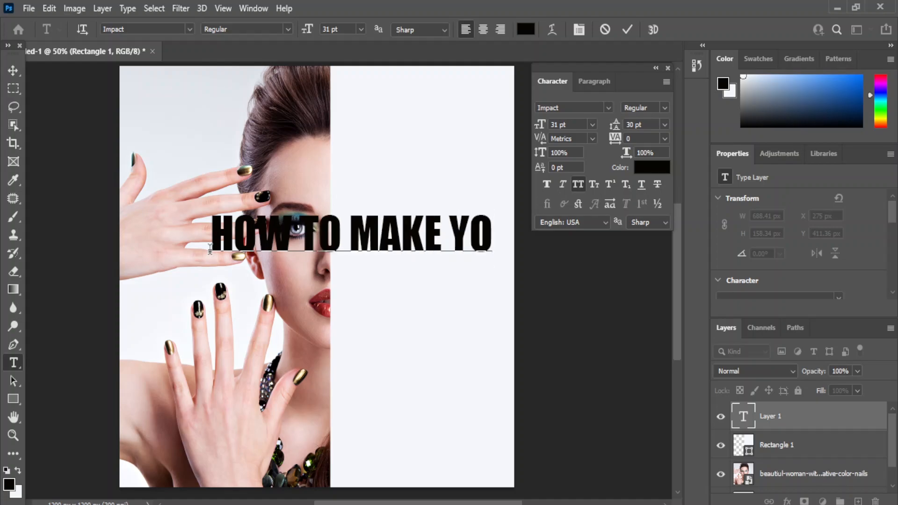
{"action": "type", "text": "UR ACE"}
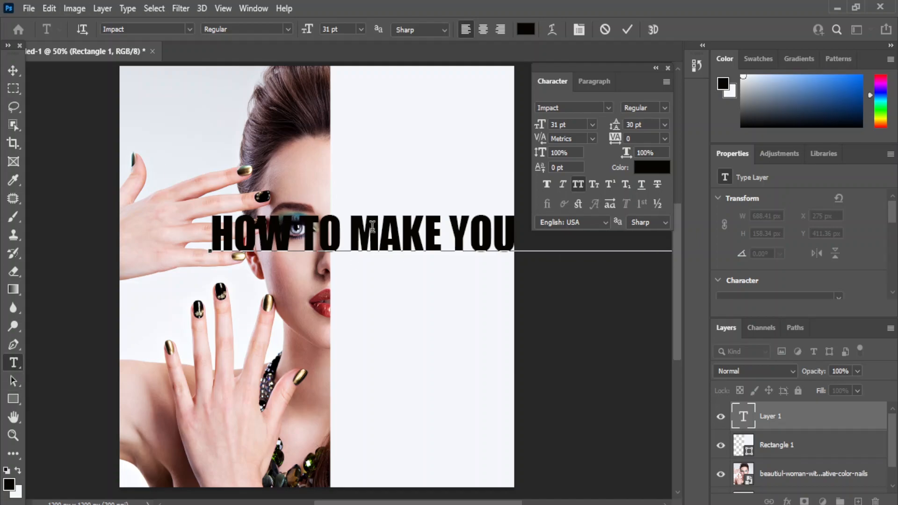
- Break the headline into six lines with one word on each and commit the text
{"action": "left_click", "coordinate": [292, 231]}
{"action": "key", "text": "Return"}
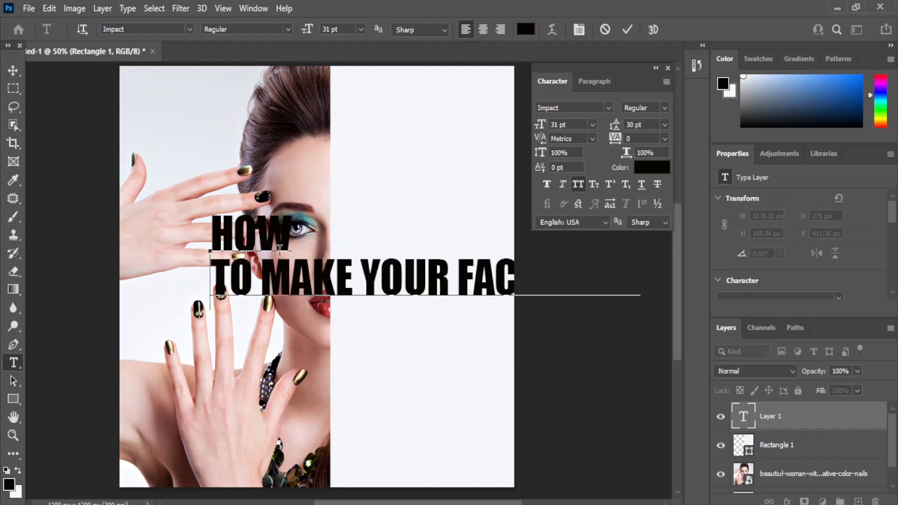
{"action": "left_click", "coordinate": [265, 274]}
{"action": "key", "text": "Return"}
{"action": "left_click", "coordinate": [307, 323]}
{"action": "key", "text": "Return"}
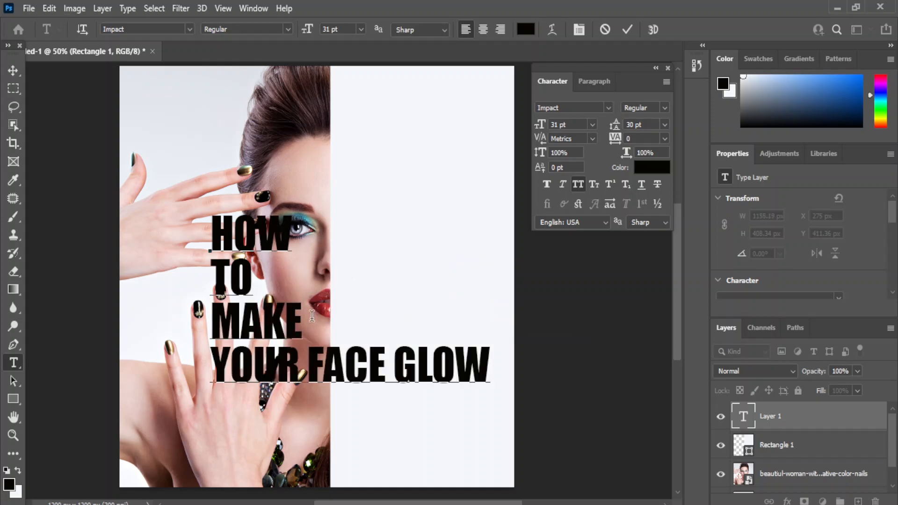
{"action": "left_click", "coordinate": [299, 365]}
{"action": "key", "text": "Return"}
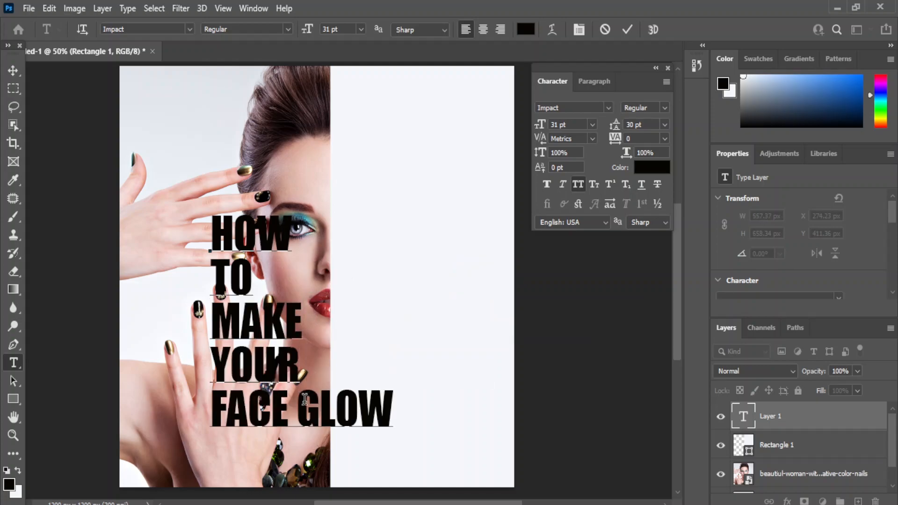
{"action": "left_click", "coordinate": [290, 405]}
{"action": "key", "text": "Return"}
{"action": "key", "text": "ctrl+Return"}
- Move the headline onto the near-white rectangle and align it to the rectangle's left edge
{"action": "key", "text": "v"}
{"action": "left_click_drag", "start_coordinate": [232, 224], "coordinate": [358, 159]}
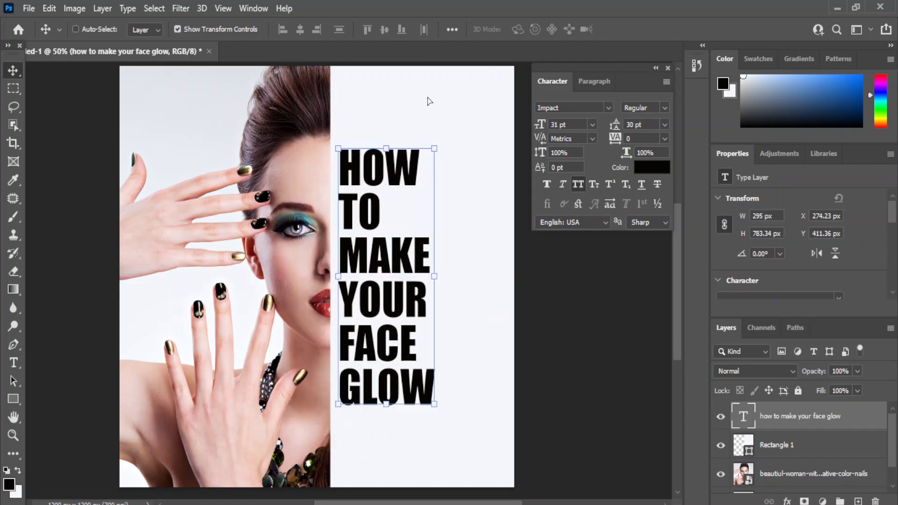
{"action": "left_click", "coordinate": [758, 450]}
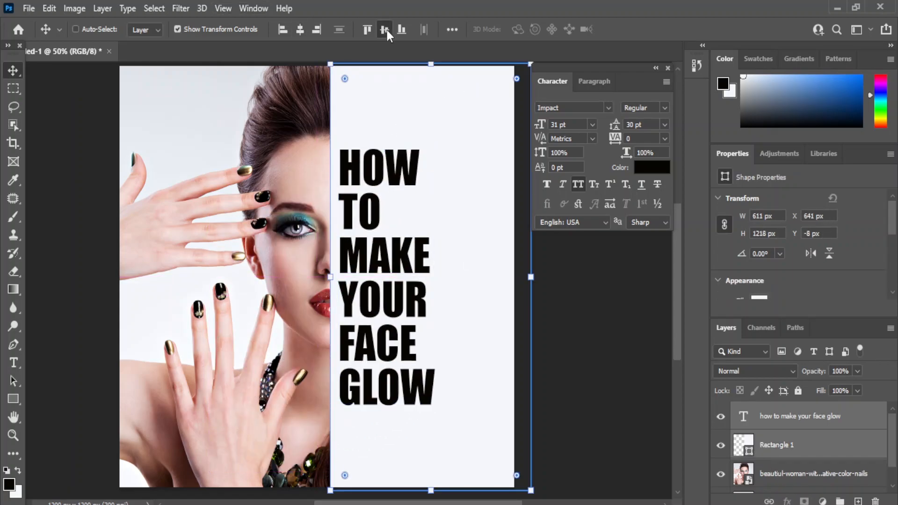
{"action": "left_click", "coordinate": [284, 29]}
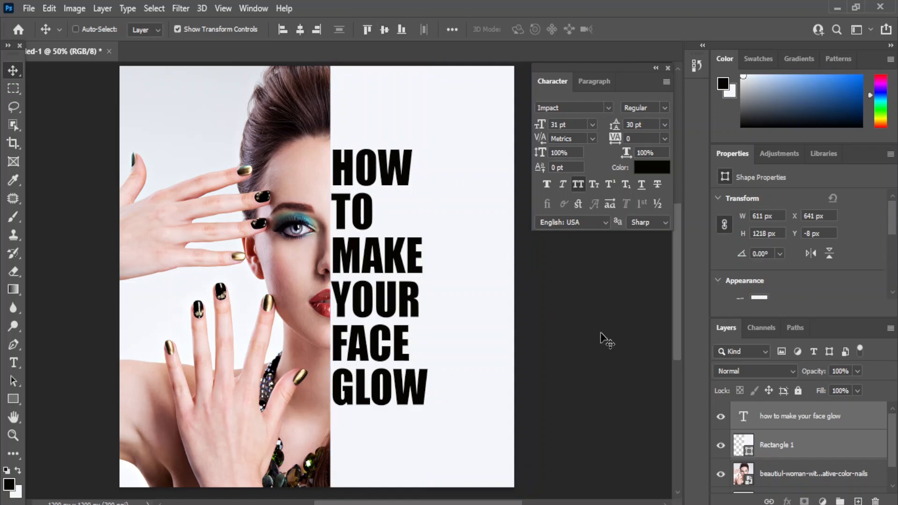
- Set the headline's font size to 34 pt and nudge the text 4 px to the right
{"action": "left_click", "coordinate": [796, 449]}
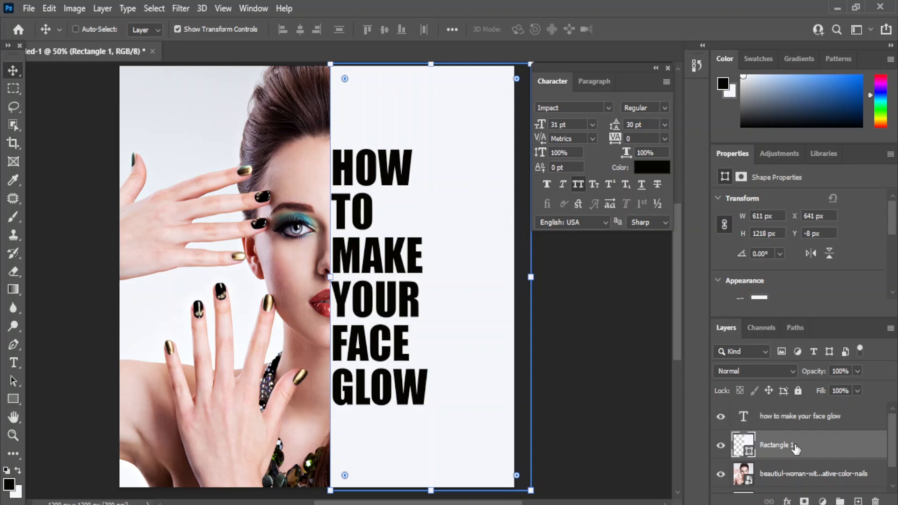
{"action": "left_click", "coordinate": [801, 421]}
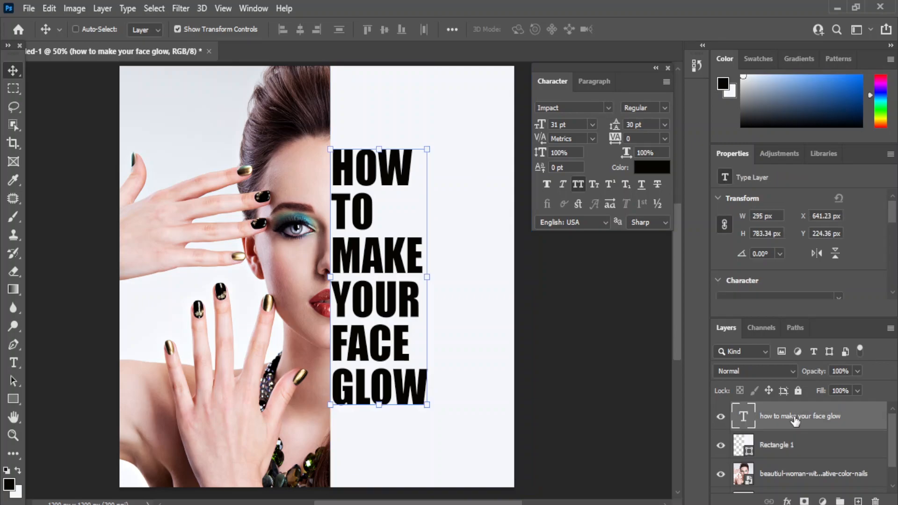
{"action": "left_click", "coordinate": [553, 125]}
{"action": "type", "text": "34"}
{"action": "key", "text": "Return"}
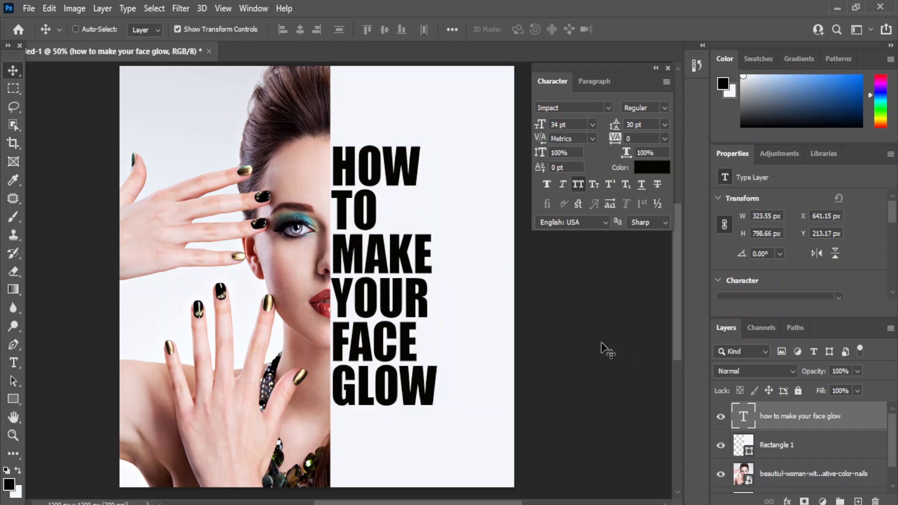
{"action": "key", "text": "Right"}
{"action": "key", "text": "Right"}
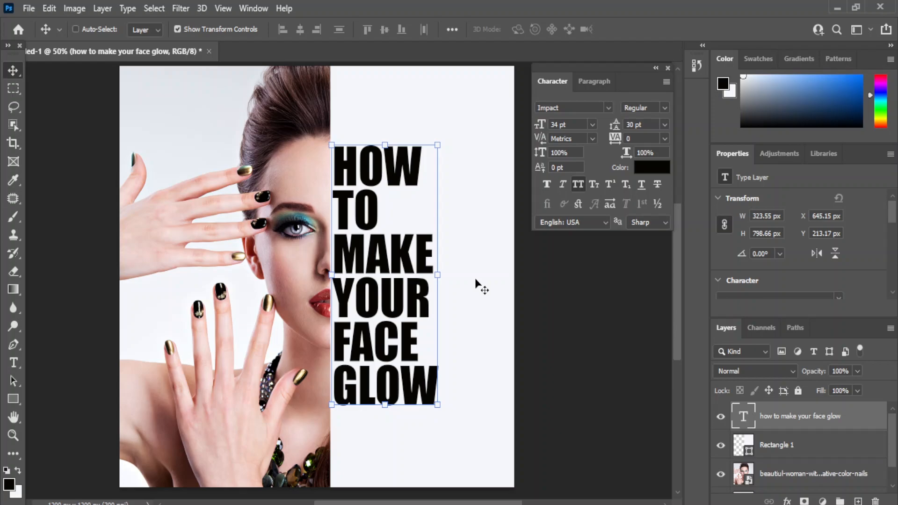
- Set the headline layer's fill opacity to 0% and its knockout to Shallow in the blending options
{"action": "right_click", "coordinate": [802, 423]}
{"action": "left_click", "coordinate": [661, 20]}
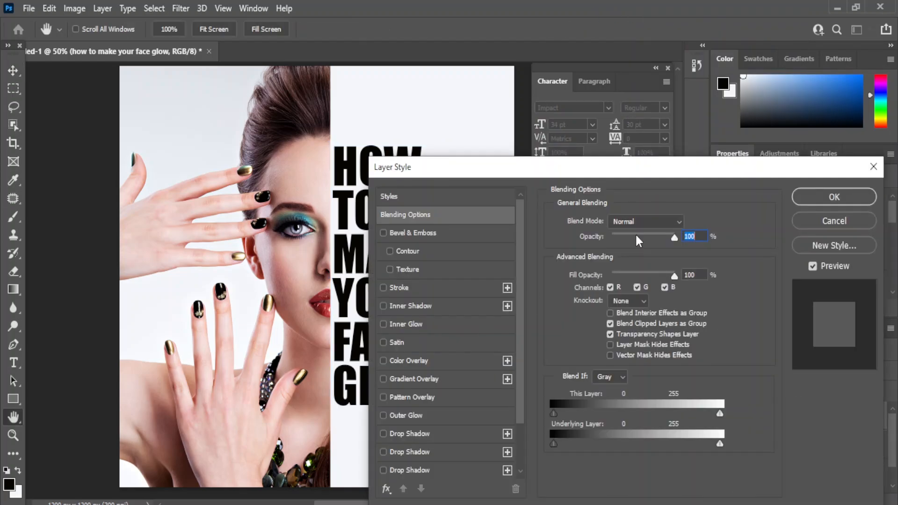
{"action": "left_click_drag", "start_coordinate": [473, 171], "coordinate": [503, 224]}
{"action": "left_click_drag", "start_coordinate": [703, 329], "coordinate": [451, 324]}
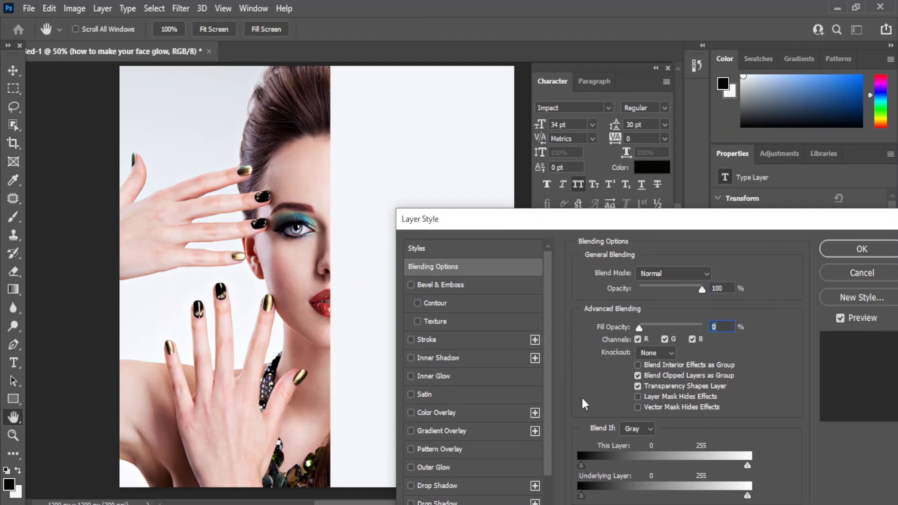
{"action": "left_click", "coordinate": [674, 352]}
{"action": "left_click", "coordinate": [670, 371]}
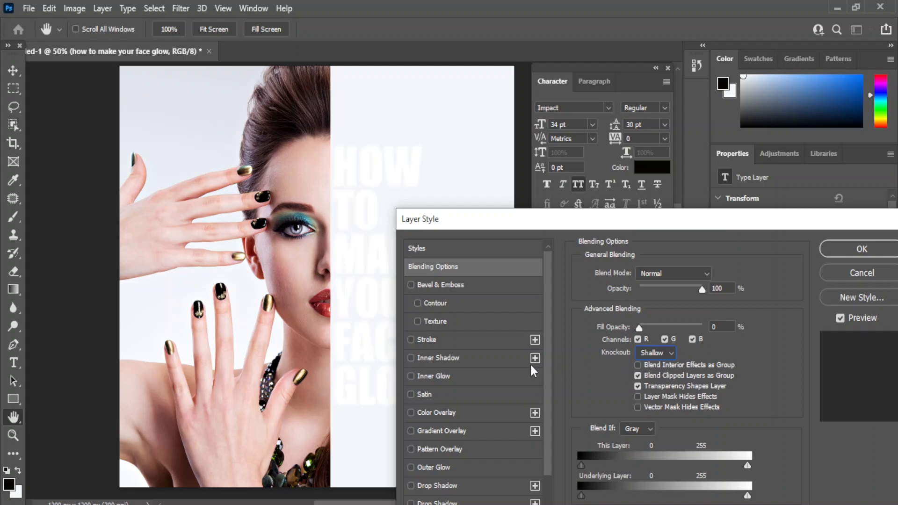
{"action": "left_click_drag", "start_coordinate": [726, 217], "coordinate": [651, 183]}
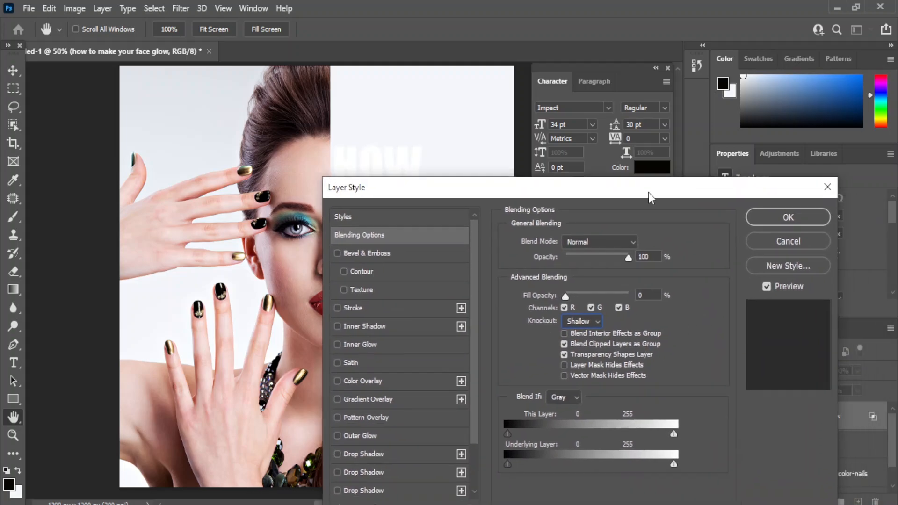
{"action": "left_click", "coordinate": [798, 215]}
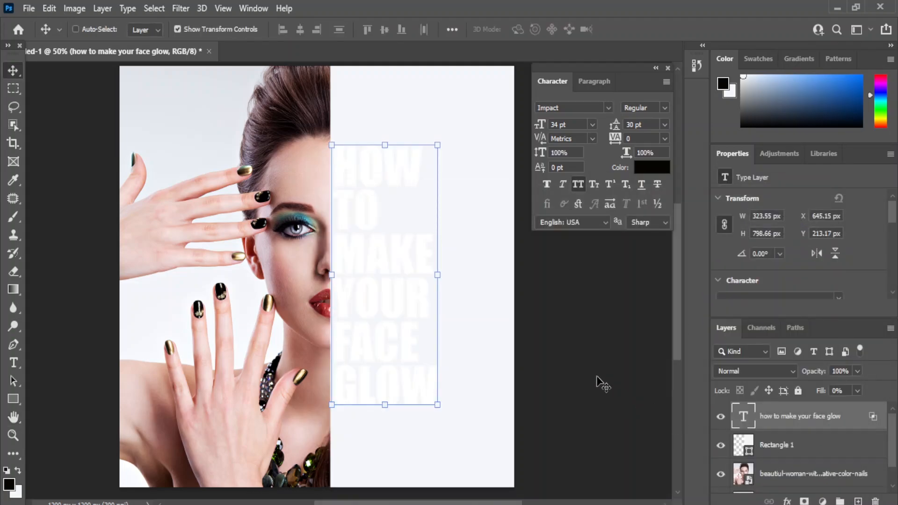
- Group the headline layer and the rectangle layer together
{"action": "left_click", "coordinate": [777, 446], "text": "shift"}
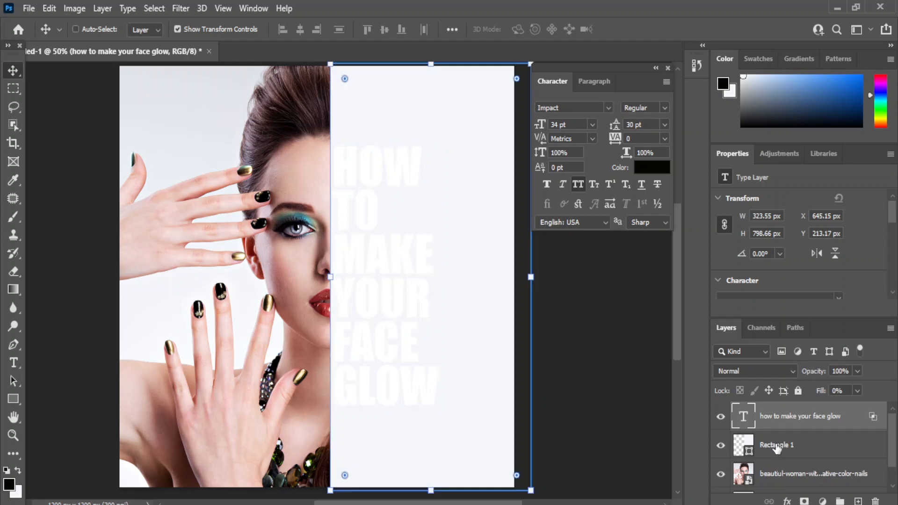
{"action": "right_click", "coordinate": [775, 448]}
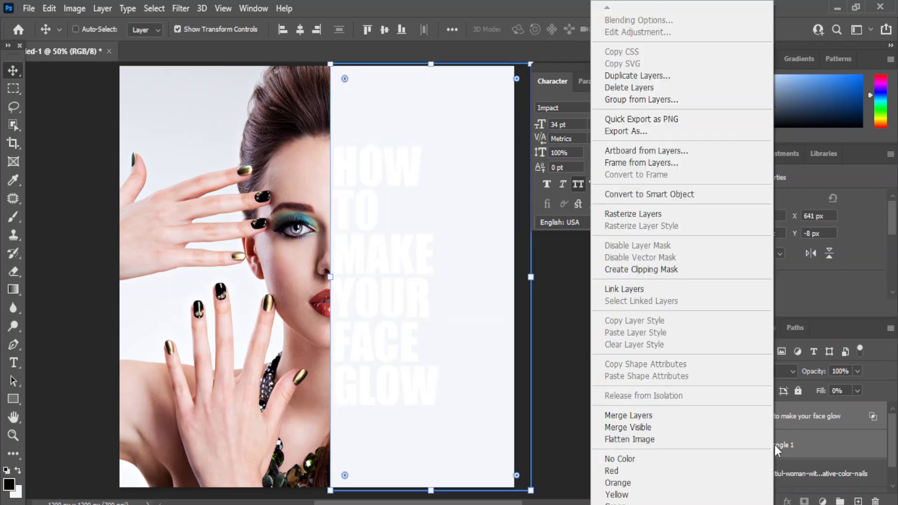
{"action": "left_click", "coordinate": [643, 99]}
{"action": "left_click", "coordinate": [565, 154]}
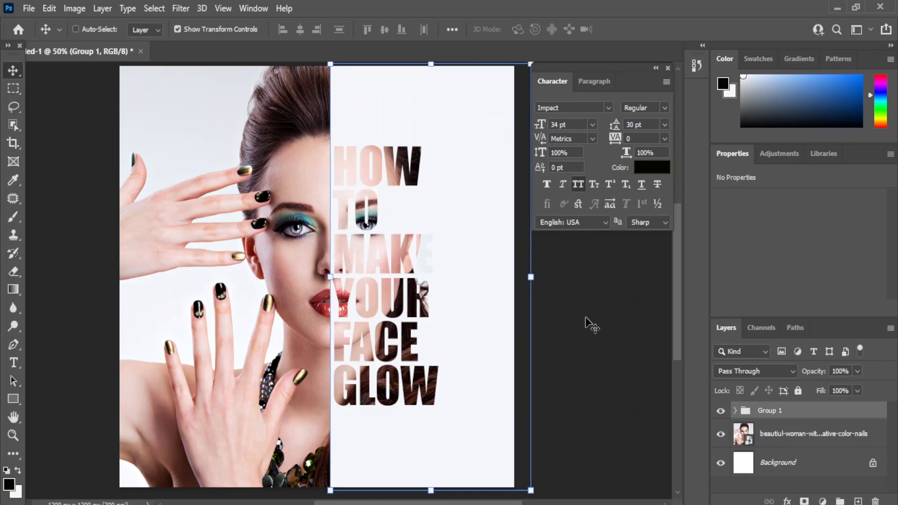
- Nudge the group about 40 px to the left so the rectangle starts at the middle of the canvas
{"action": "key", "text": "Left"}
{"action": "key", "text": "Left"}
{"action": "key", "text": "Left"}
{"action": "key", "text": "Left"}
{"action": "key", "text": "Left"}
{"action": "key", "text": "Left"}
{"action": "key", "text": "Left"}
{"action": "key", "text": "Left"}
{"action": "key", "text": "Left"}
{"action": "key", "text": "Left"}
{"action": "key", "text": "Left"}
{"action": "key", "text": "Left"}
{"action": "key", "text": "Left"}
{"action": "key", "text": "Left"}
{"action": "key", "text": "Left"}
{"action": "key", "text": "Left"}
{"action": "key", "text": "Left"}
{"action": "key", "text": "Left"}
{"action": "key", "text": "Left"}
{"action": "key", "text": "Left"}
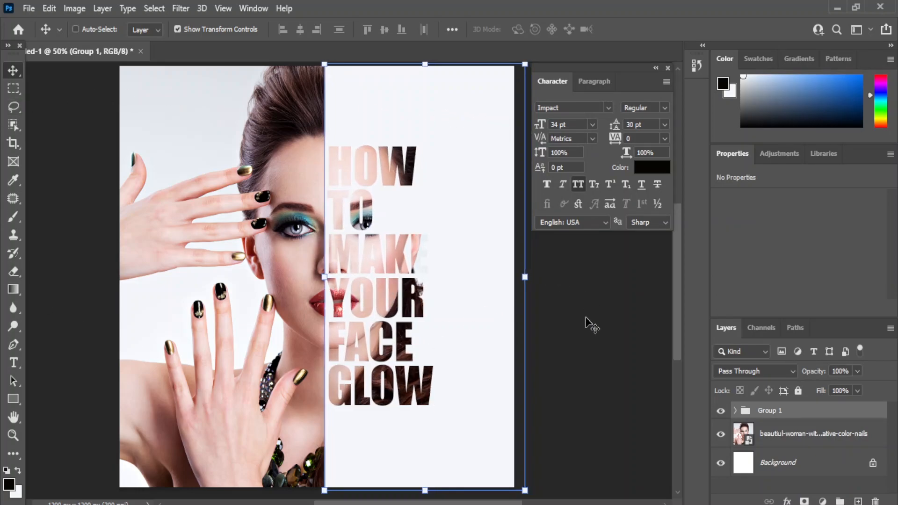
{"action": "key", "text": "Left"}
{"action": "key", "text": "Left"}
{"action": "key", "text": "Left"}
{"action": "key", "text": "Left"}
{"action": "key", "text": "Left"}
{"action": "key", "text": "Left"}
{"action": "key", "text": "Left"}
{"action": "key", "text": "Left"}
{"action": "key", "text": "Left"}
{"action": "key", "text": "Left"}
{"action": "key", "text": "Left"}
{"action": "key", "text": "Left"}
{"action": "key", "text": "Left"}
{"action": "key", "text": "Left"}
{"action": "key", "text": "Left"}
{"action": "key", "text": "Left"}
{"action": "key", "text": "Left"}
{"action": "key", "text": "Left"}
{"action": "key", "text": "Left"}
{"action": "key", "text": "Left"}
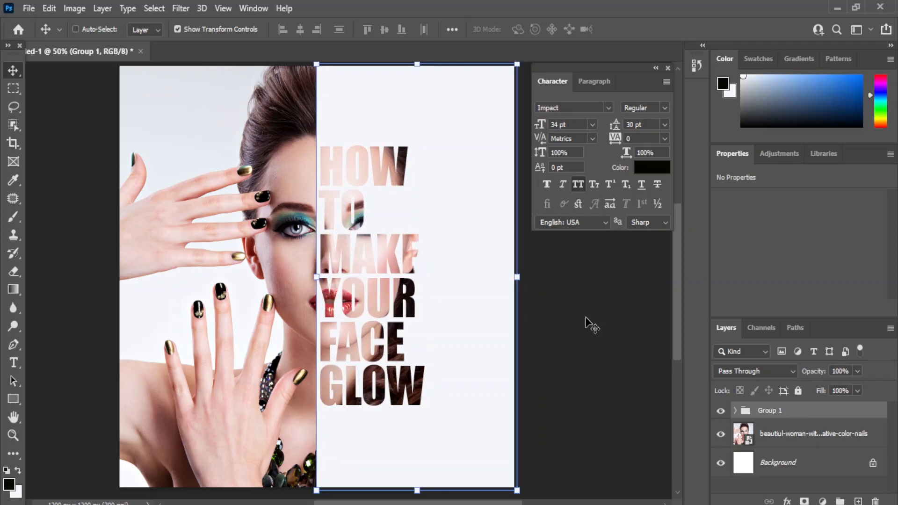
- Scale the portrait layer to 22.01% and move it up to a Y position of about 636 px
{"action": "left_click", "coordinate": [205, 273]}
{"action": "left_click", "coordinate": [808, 436]}
{"action": "left_click", "coordinate": [810, 436]}
{"action": "scroll", "coordinate": [212, 278], "scroll_direction": "down", "scroll_amount": 3}
{"action": "left_click_drag", "start_coordinate": [136, 462], "coordinate": [98, 458]}
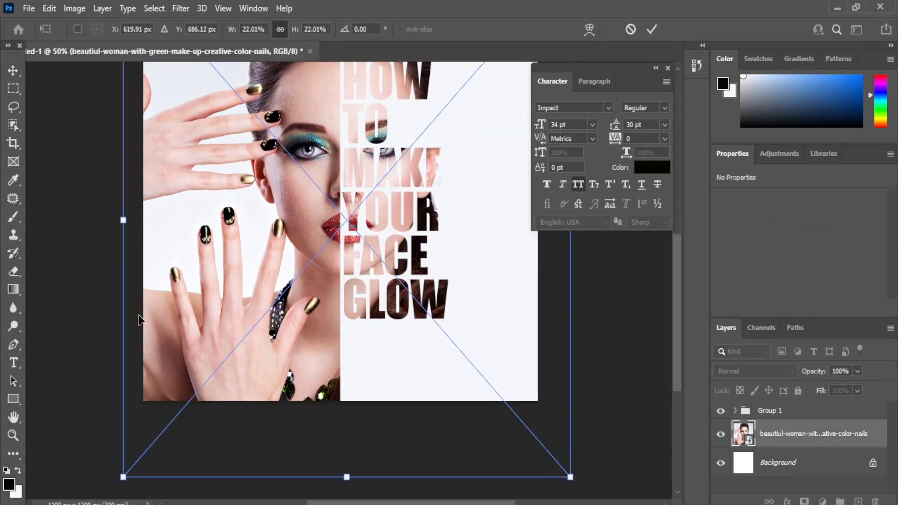
{"action": "key", "text": "shift+Up"}
{"action": "key", "text": "shift+Up"}
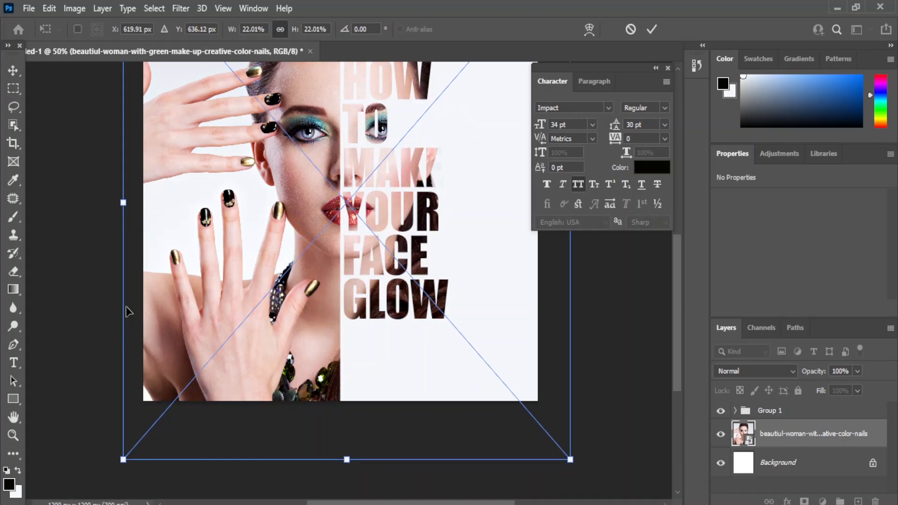
{"action": "key", "text": "shift+Left"}
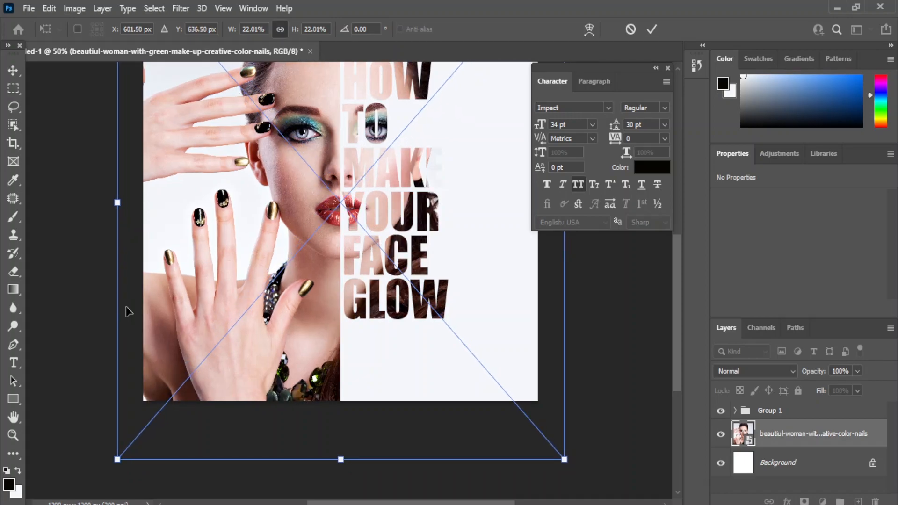
{"action": "key", "text": "shift+Right"}
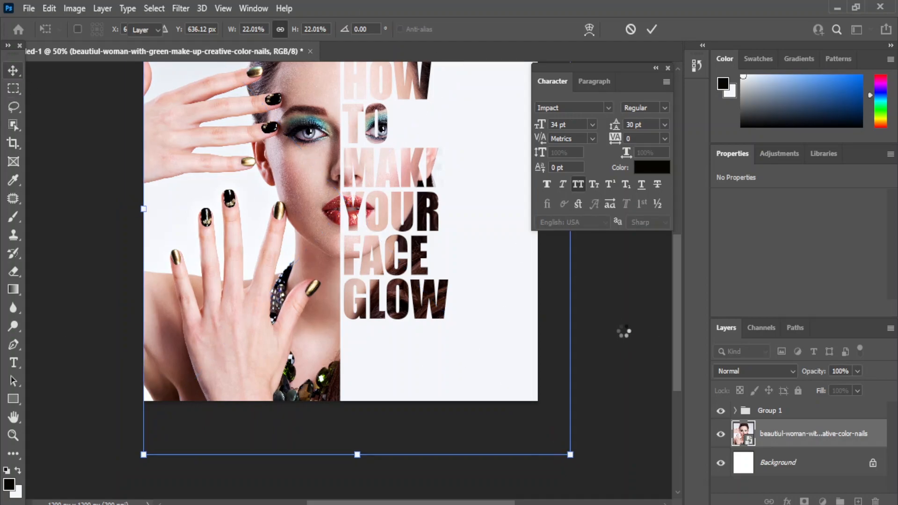
- Apply the portrait's transform and set the headline's font size to 31 pt
{"action": "key", "text": "Return"}
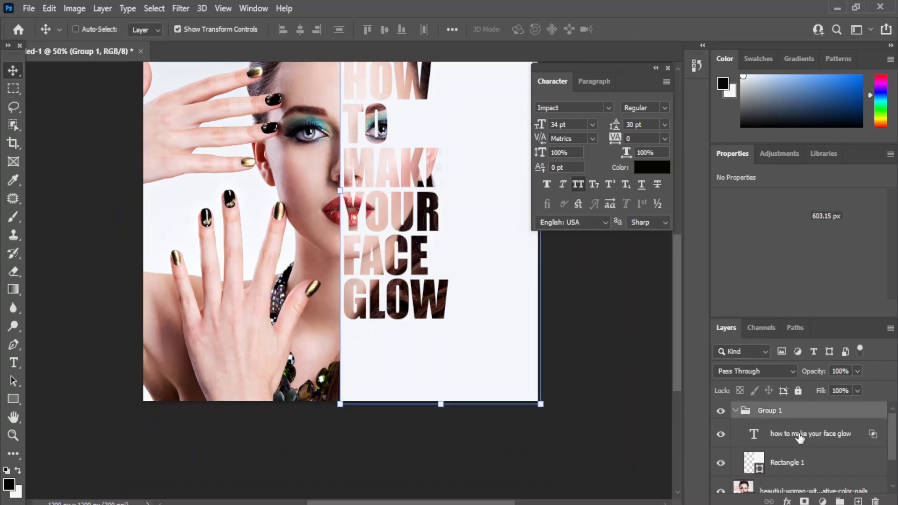
{"action": "type", "text": "31"}
{"action": "key", "text": "Return"}
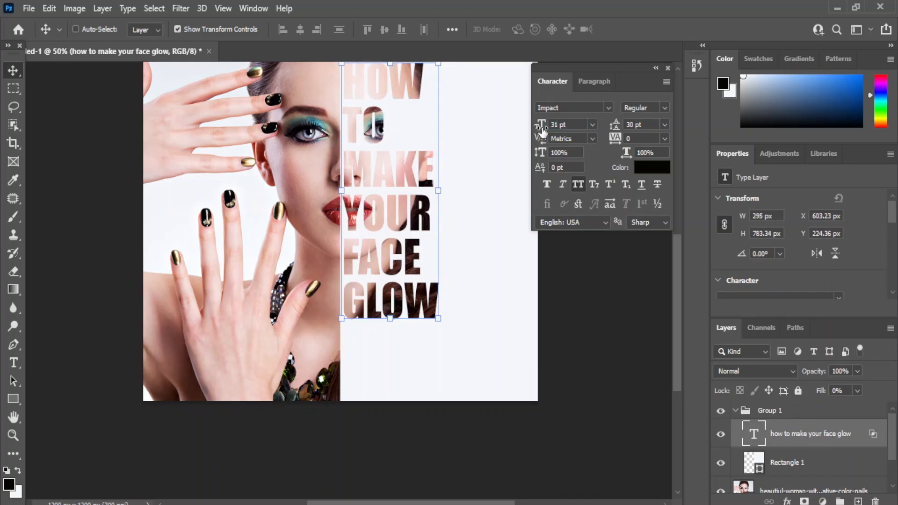
{"action": "left_click_drag", "start_coordinate": [405, 126], "coordinate": [391, 200]}
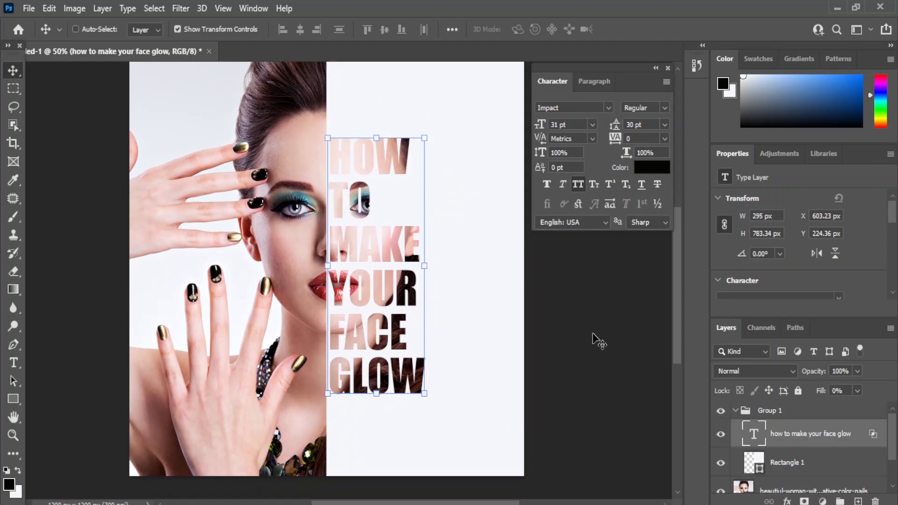
- Nudge the group holding the headline and white rectangle about 12 px to the right and set its opacity to 100%
{"action": "left_click", "coordinate": [792, 413]}
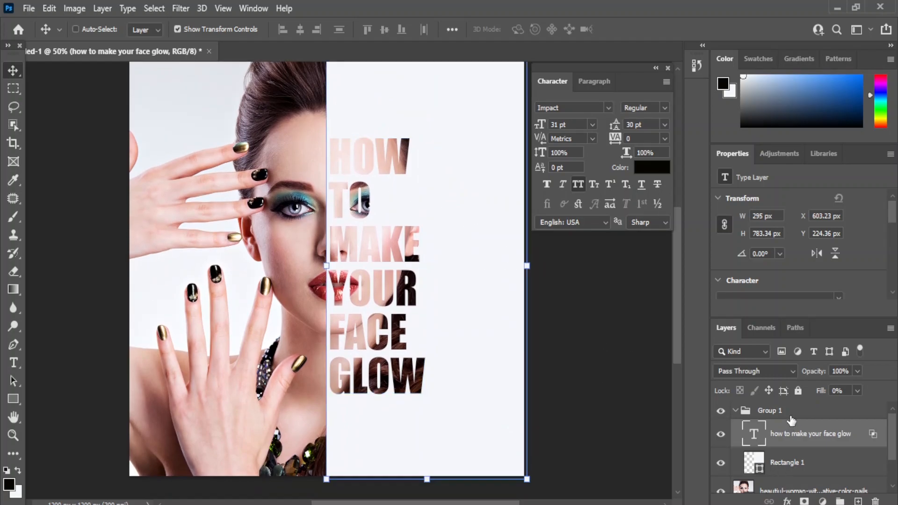
{"action": "left_click", "coordinate": [735, 411]}
{"action": "key", "text": "Right"}
{"action": "key", "text": "Right"}
{"action": "key", "text": "Right"}
{"action": "key", "text": "Right"}
{"action": "key", "text": "Right"}
{"action": "key", "text": "Right"}
{"action": "key", "text": "Right"}
{"action": "key", "text": "Right"}
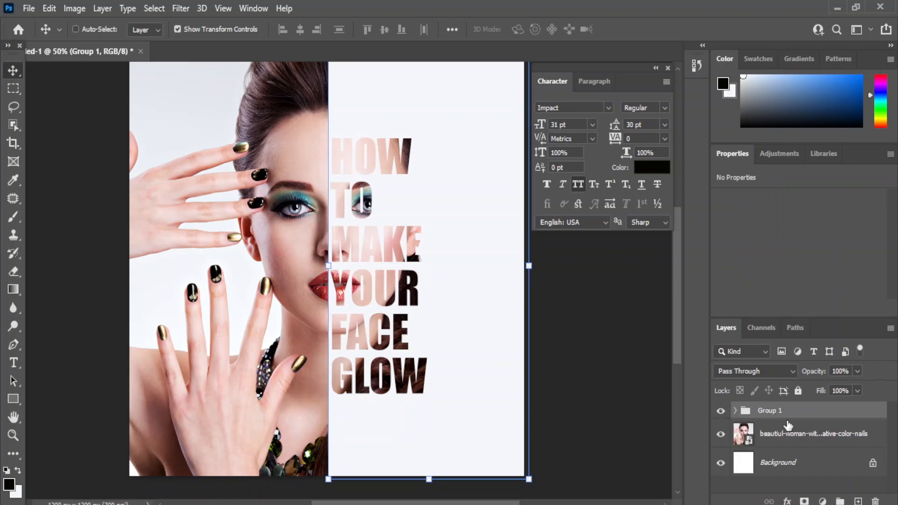
{"action": "key", "text": "Right"}
{"action": "key", "text": "Right"}
{"action": "key", "text": "Right"}
{"action": "key", "text": "Right"}
{"action": "key", "text": "Right"}
{"action": "key", "text": "Right"}
{"action": "key", "text": "Right"}
{"action": "key", "text": "Right"}
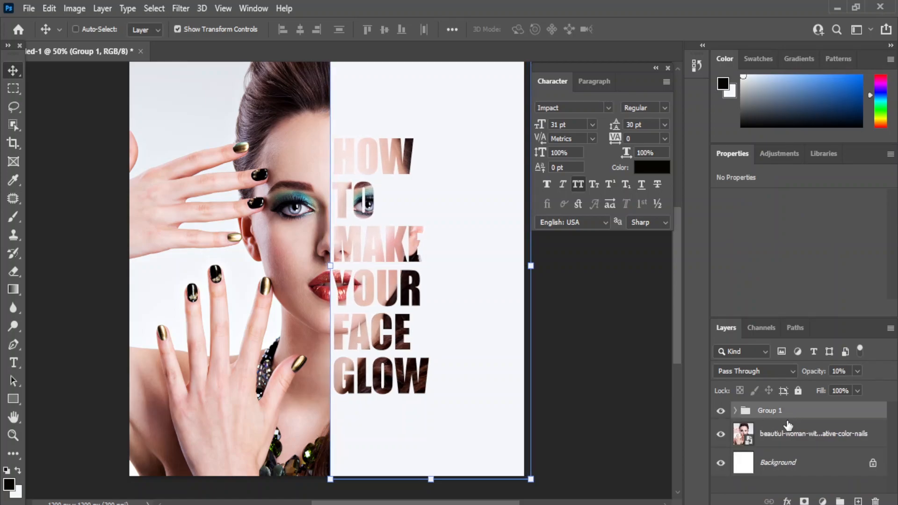
{"action": "key", "text": "0"}
- Nudge the group up about 80 px and select the background layer
{"action": "key", "text": "shift+Up"}
{"action": "key", "text": "shift+Up"}
{"action": "key", "text": "shift+Up"}
{"action": "key", "text": "shift+Up"}
{"action": "key", "text": "shift+Up"}
{"action": "key", "text": "shift+Up"}
{"action": "key", "text": "shift+Up"}
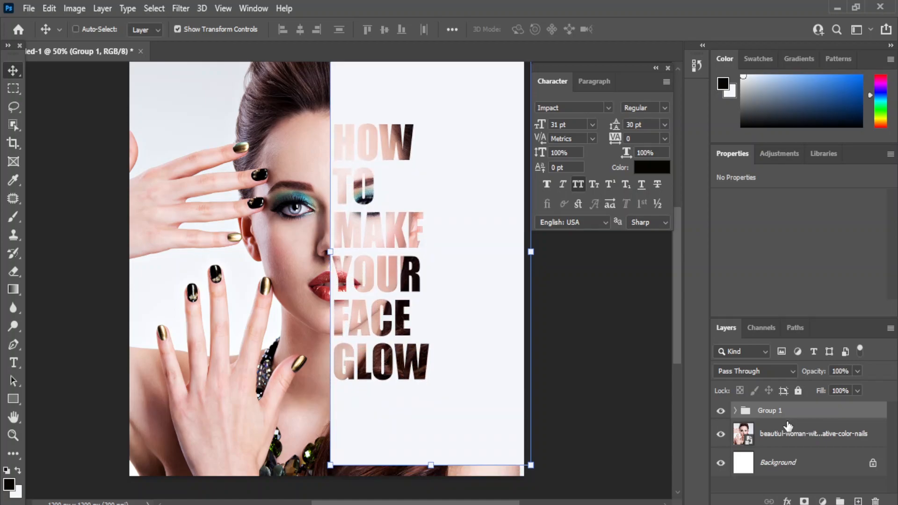
{"action": "key", "text": "shift+Up"}
{"action": "key", "text": "shift+Up"}
{"action": "key", "text": "shift+Up"}
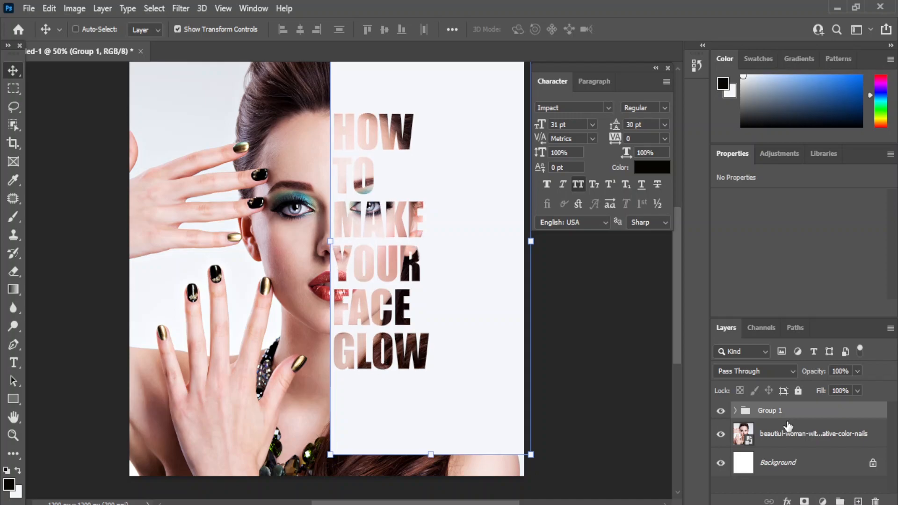
{"action": "key", "text": "shift+Up"}
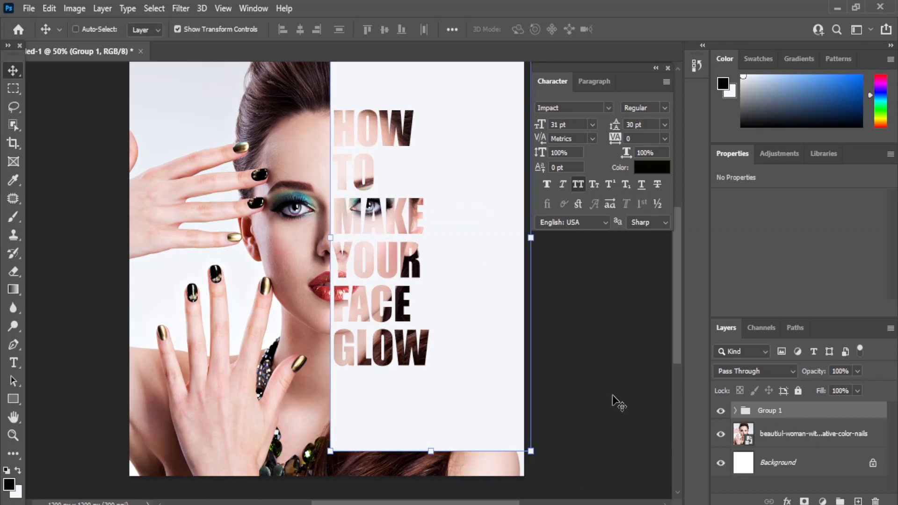
{"action": "key", "text": "ctrl+minus"}
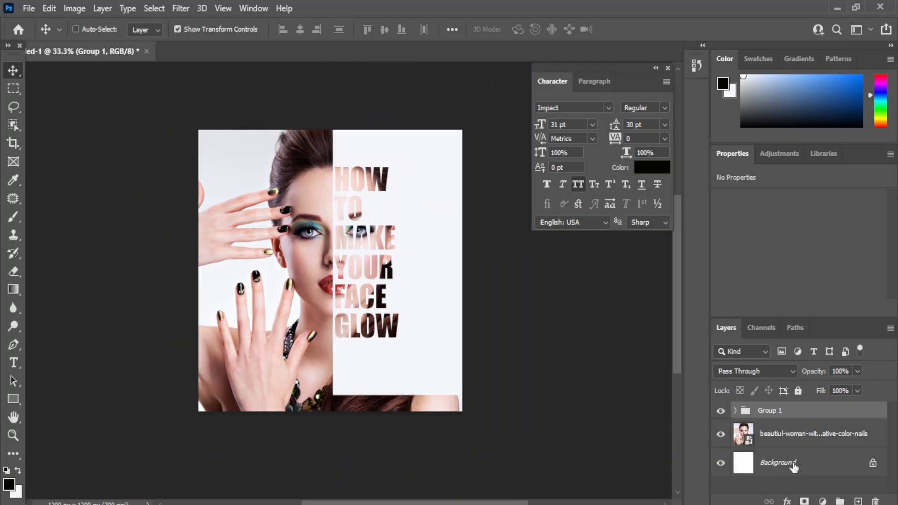
{"action": "left_click", "coordinate": [790, 463]}
{"action": "key", "text": "ctrl+plus"}
{"action": "key", "text": "ctrl+minus"}
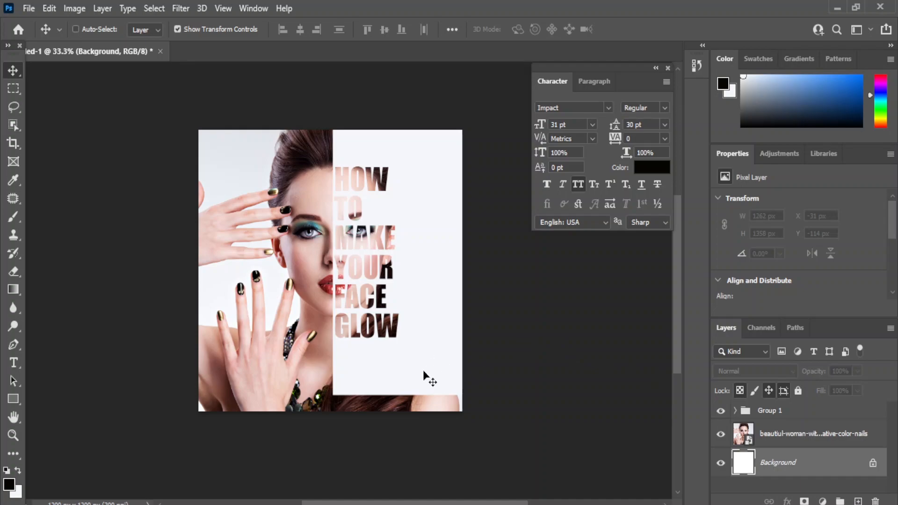
- Move only the white rectangle inside the group down 70 px to a Y position of -18 px, covering the canvas's lower edge
{"action": "left_click", "coordinate": [736, 411]}
{"action": "left_click", "coordinate": [789, 460]}
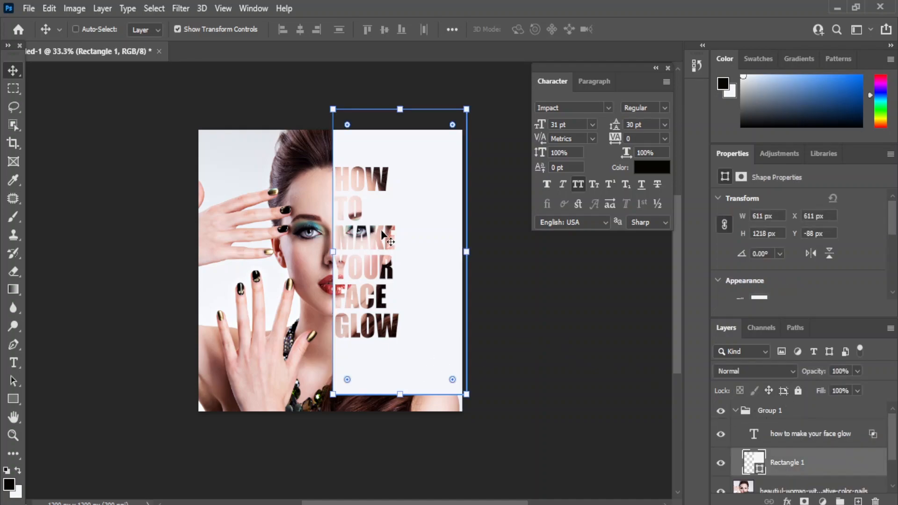
{"action": "key", "text": "shift+Down"}
{"action": "key", "text": "shift+Down"}
{"action": "key", "text": "shift+Down"}
{"action": "key", "text": "shift+Down"}
{"action": "key", "text": "shift+Down"}
{"action": "key", "text": "shift+Down"}
{"action": "key", "text": "shift+Down"}
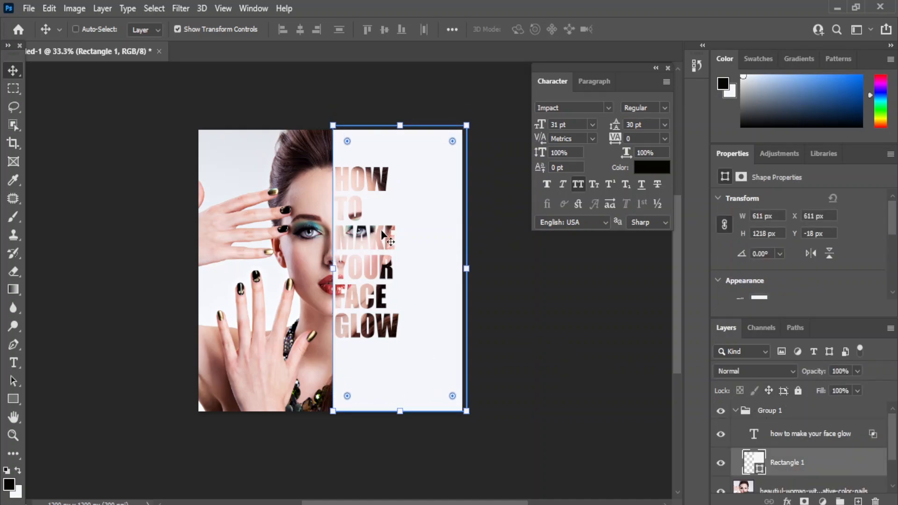
{"action": "scroll", "coordinate": [810, 430], "scroll_direction": "down", "scroll_amount": 2}
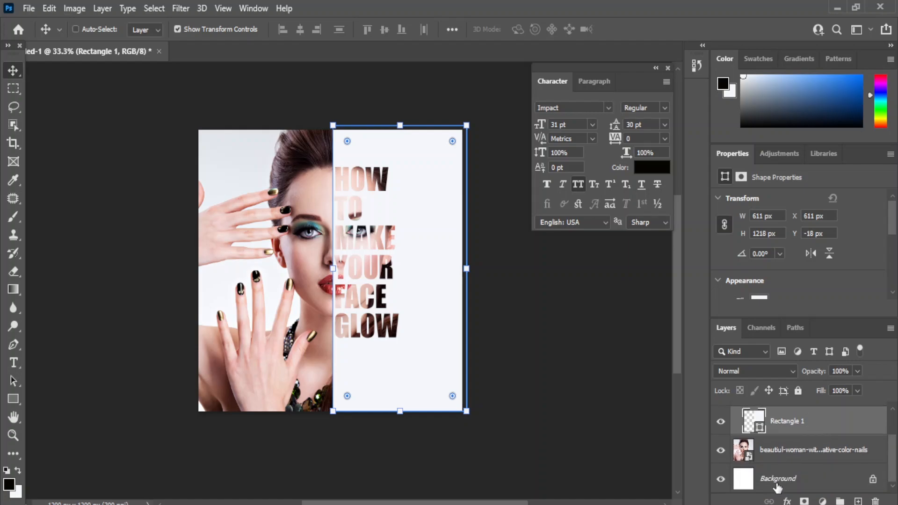
{"action": "left_click", "coordinate": [776, 482]}
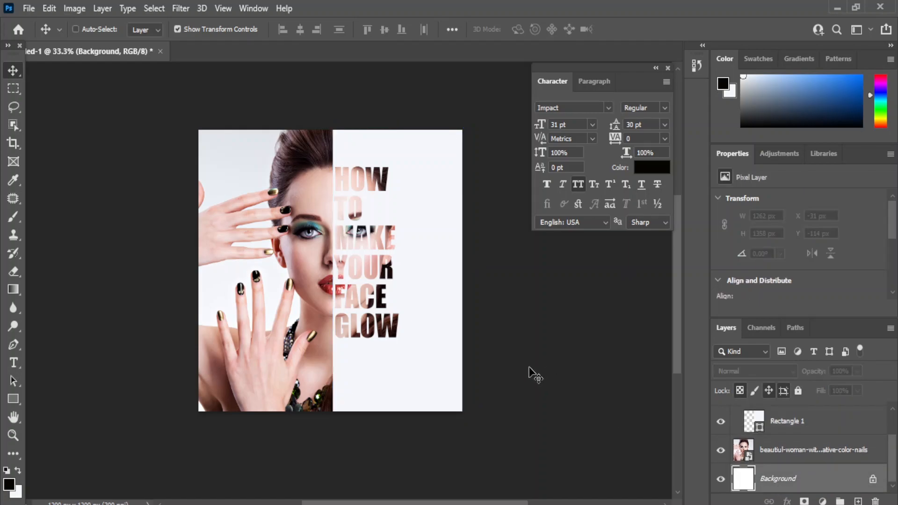
{"action": "key", "text": "ctrl+plus"}
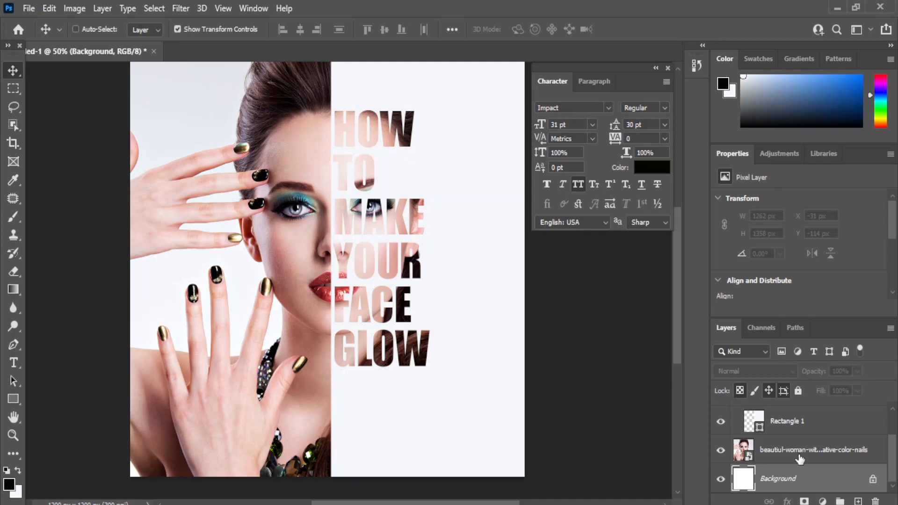
- Add a Color Lookup adjustment layer directly above the portrait layer
{"action": "left_click", "coordinate": [801, 456]}
{"action": "left_click", "coordinate": [822, 501]}
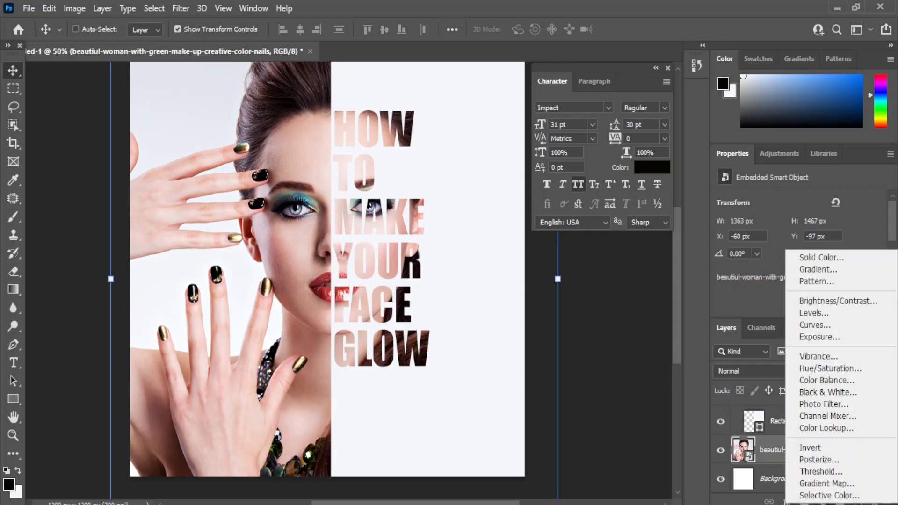
{"action": "left_click", "coordinate": [839, 416]}
- Try the Candlelight.CUBE and Crisp_Winter.look 3D LUTs on the Color Lookup adjustment
{"action": "left_click", "coordinate": [804, 201]}
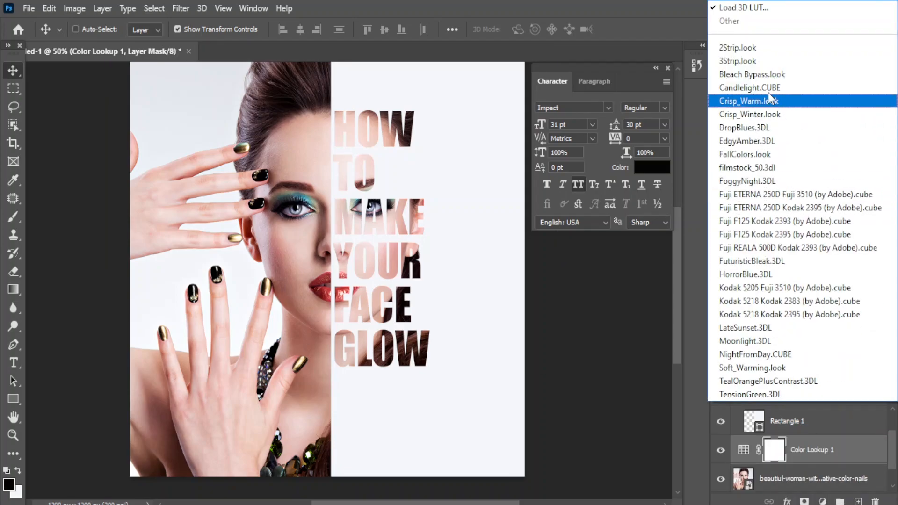
{"action": "left_click", "coordinate": [770, 89]}
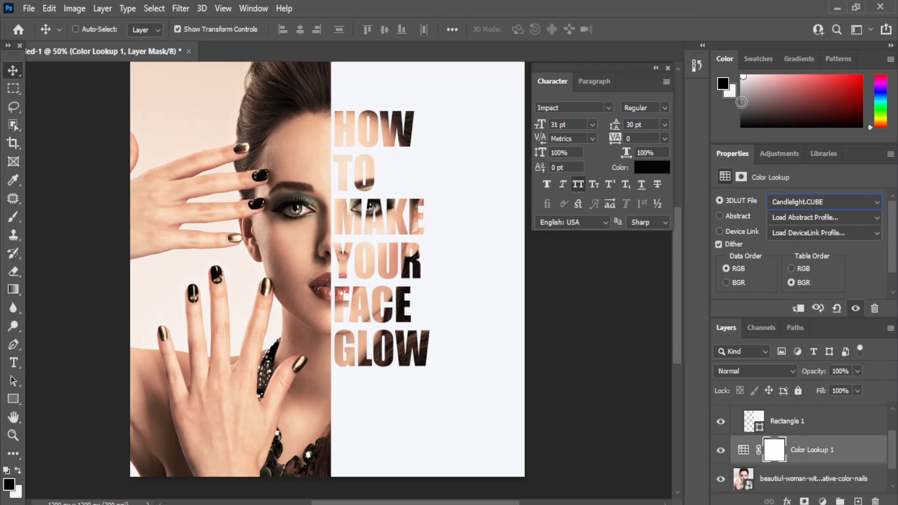
{"action": "left_click", "coordinate": [877, 202]}
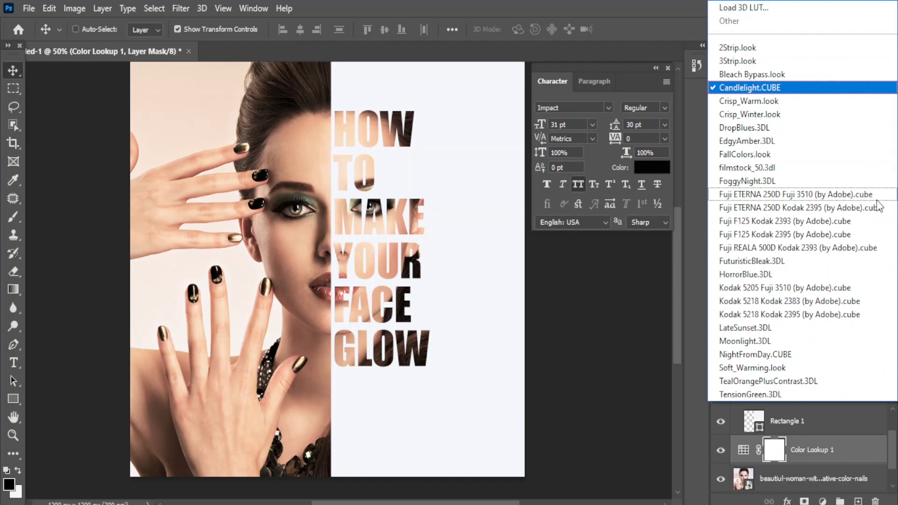
{"action": "left_click", "coordinate": [770, 114]}
- Set the Color Lookup adjustment's 3D LUT to 3Strip.look and check the poster at different magnifications
{"action": "left_click", "coordinate": [878, 202]}
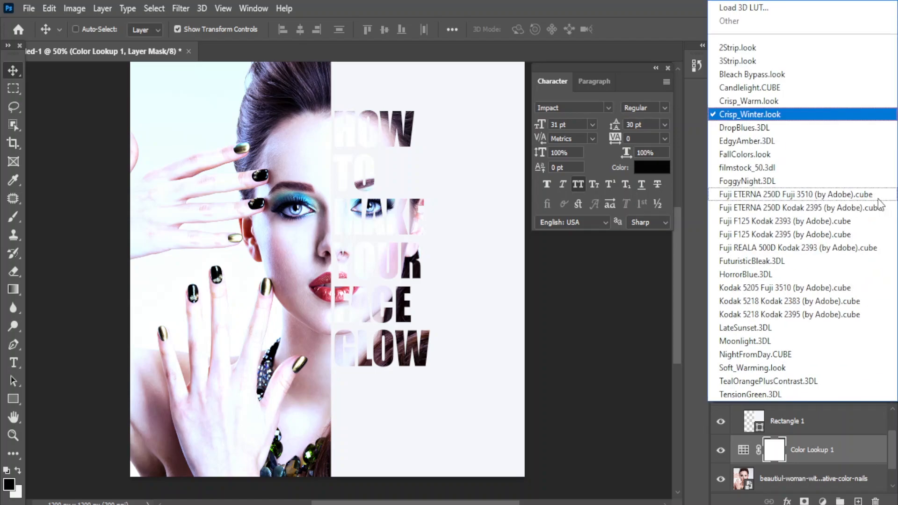
{"action": "left_click", "coordinate": [752, 60]}
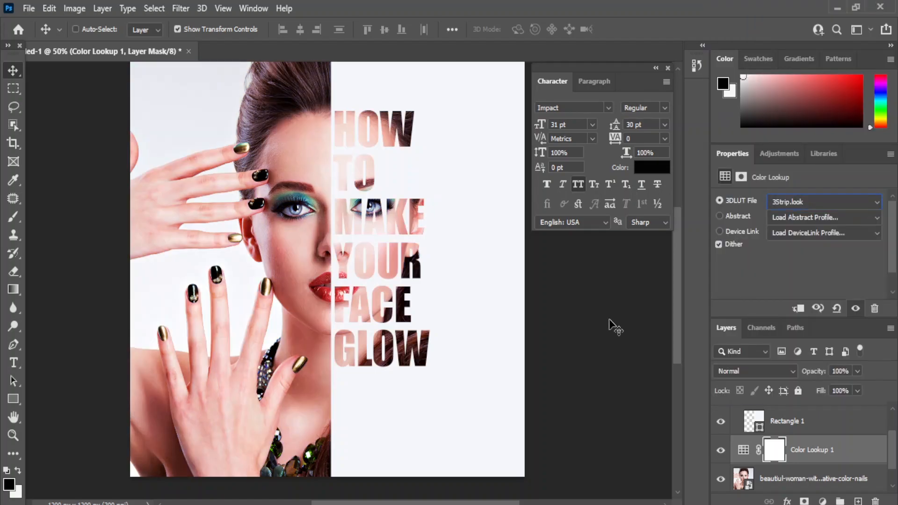
{"action": "scroll", "coordinate": [608, 344], "scroll_direction": "up", "scroll_amount": 1}
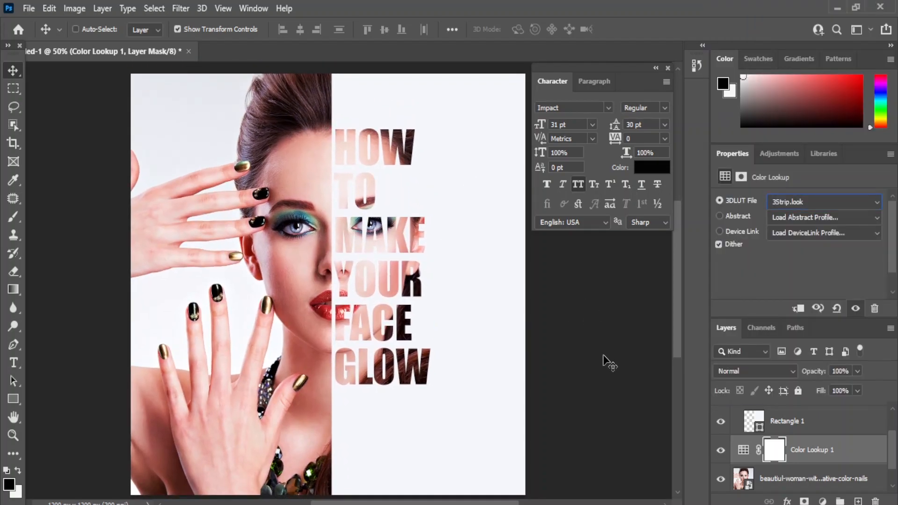
{"action": "key", "text": "ctrl+minus"}
{"action": "key", "text": "ctrl+plus"}
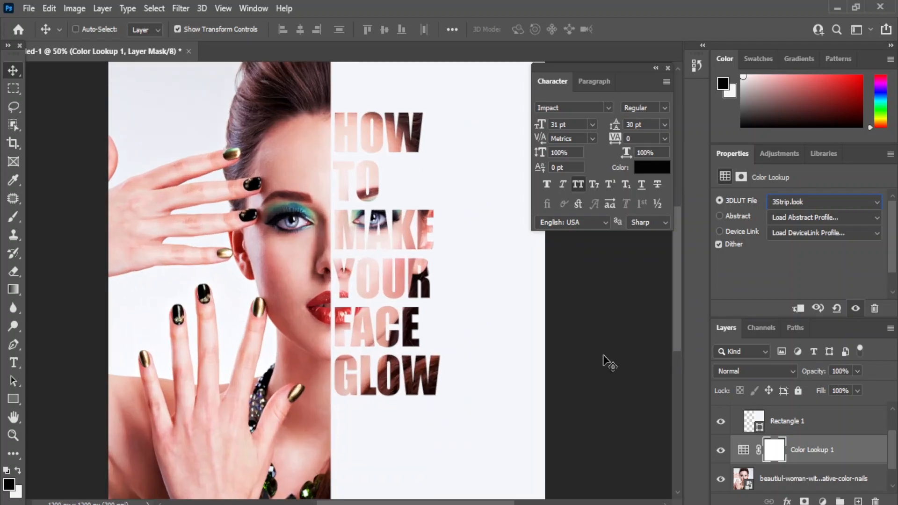
{"action": "key", "text": "ctrl+plus"}
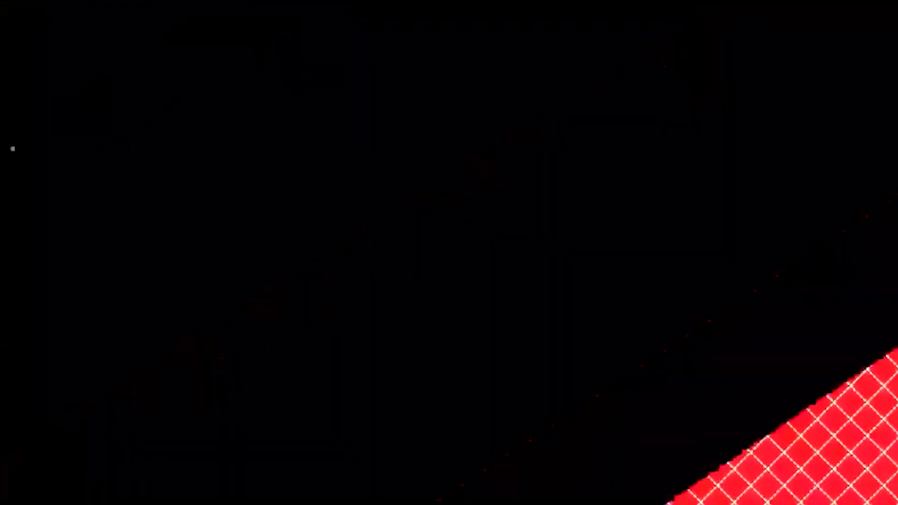